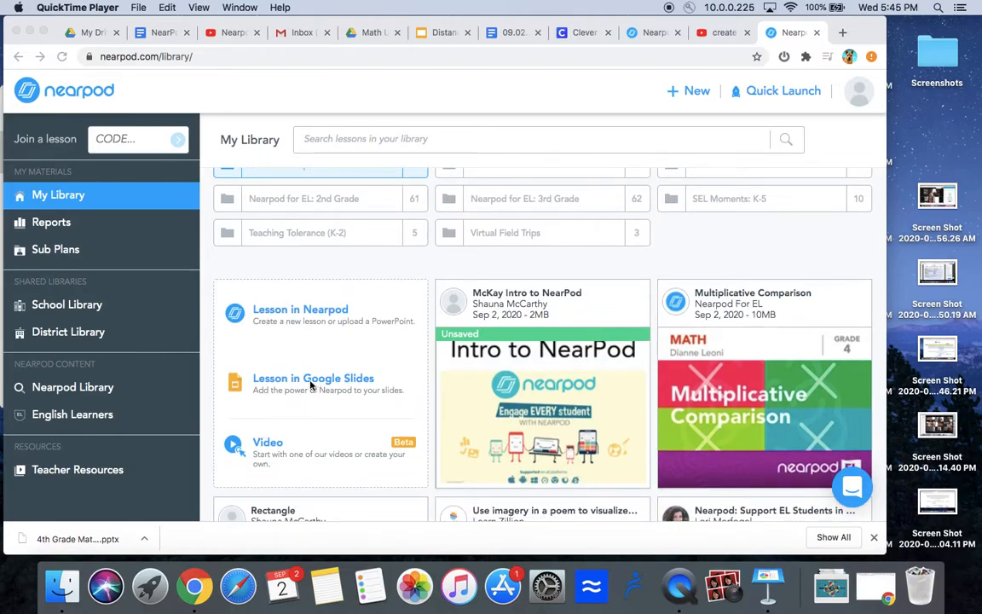
- Create a new Nearpod lesson and view its lesson details settings without changing them
click(265, 313)
click(236, 312)
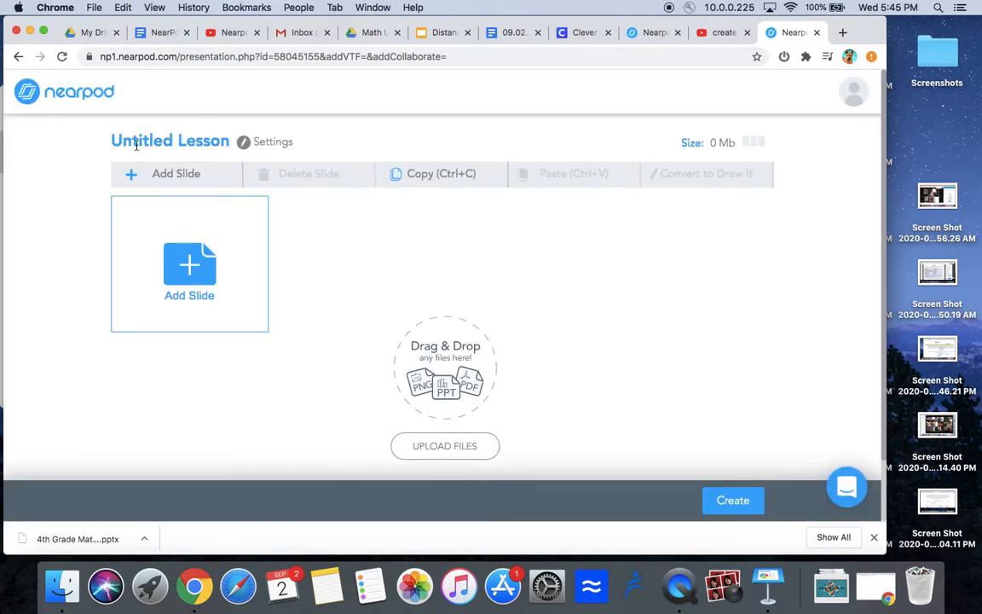
click(285, 143)
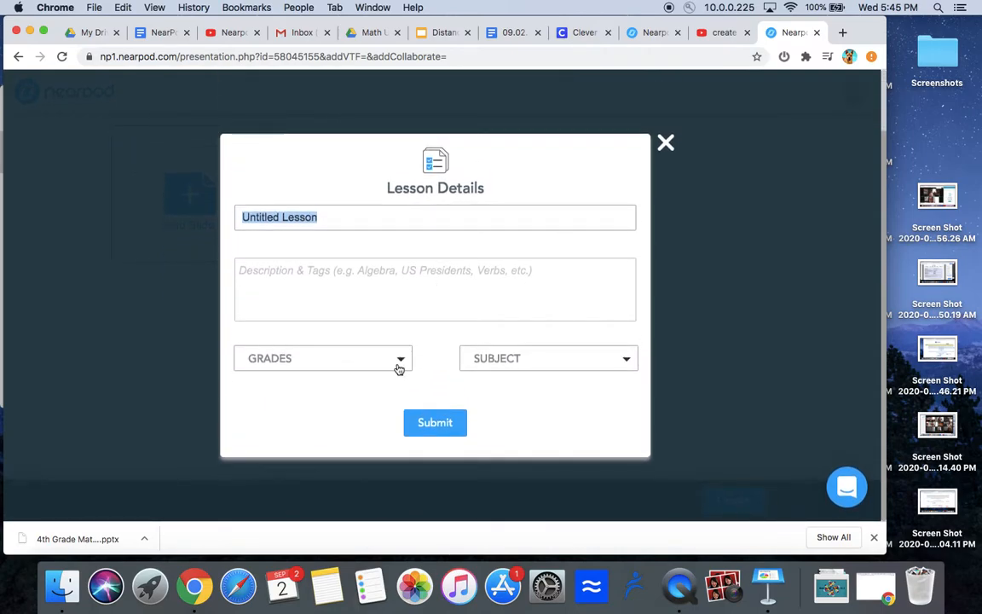
click(666, 145)
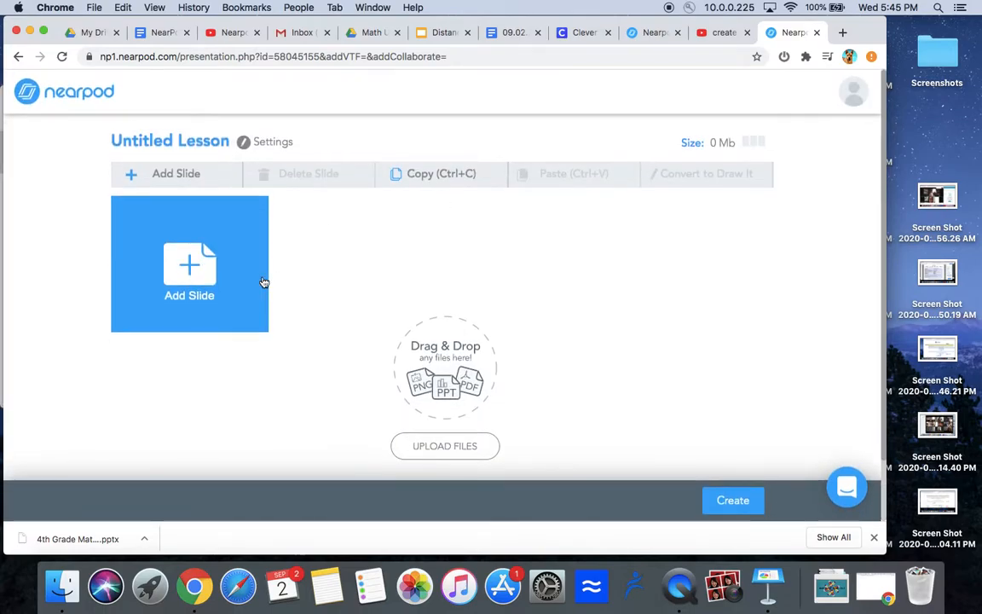
- Examine the options for uploading images or presentations, including the Google image search, and leave without uploading
click(436, 454)
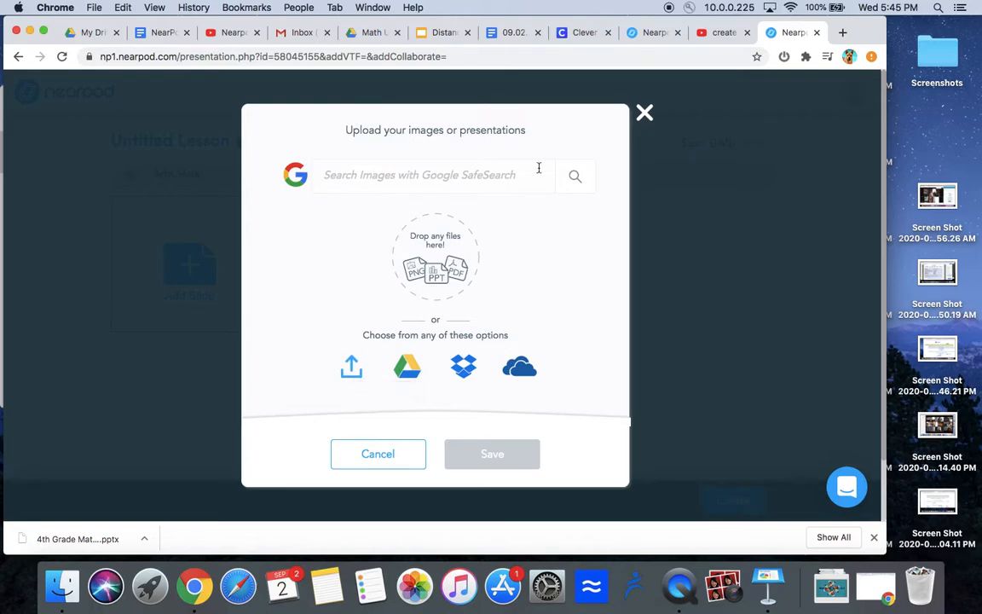
click(396, 182)
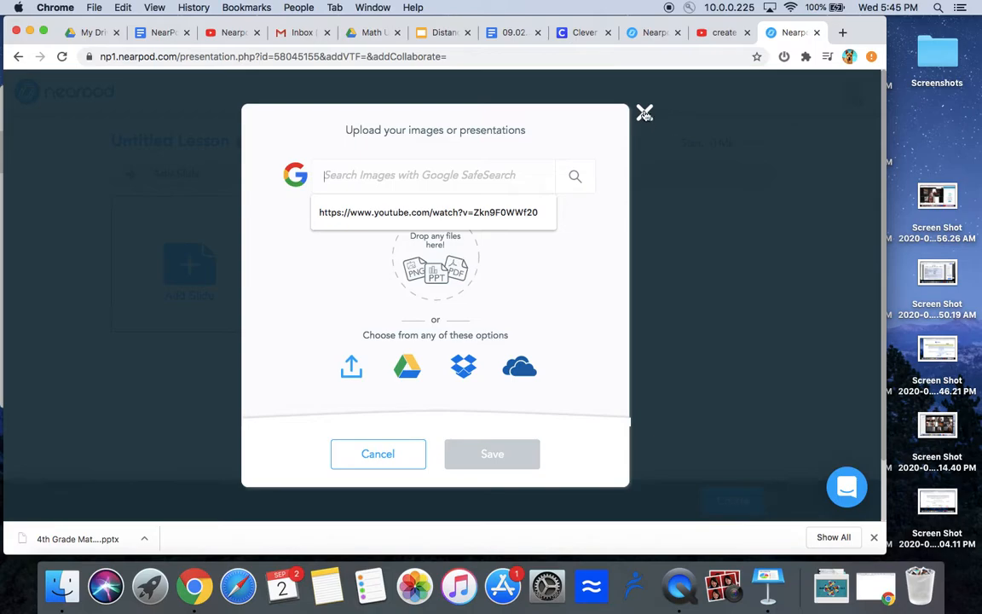
click(575, 144)
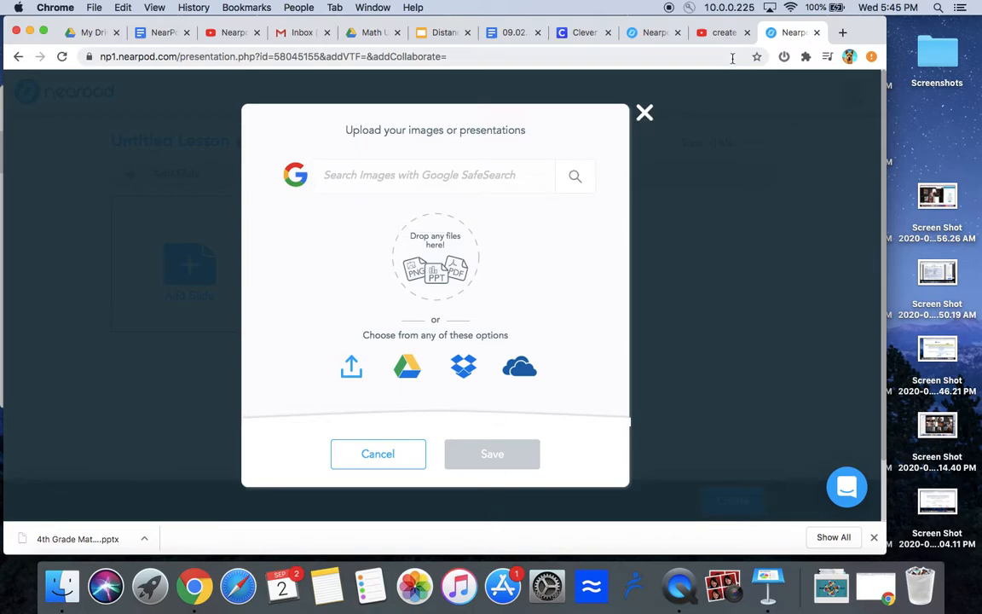
click(645, 121)
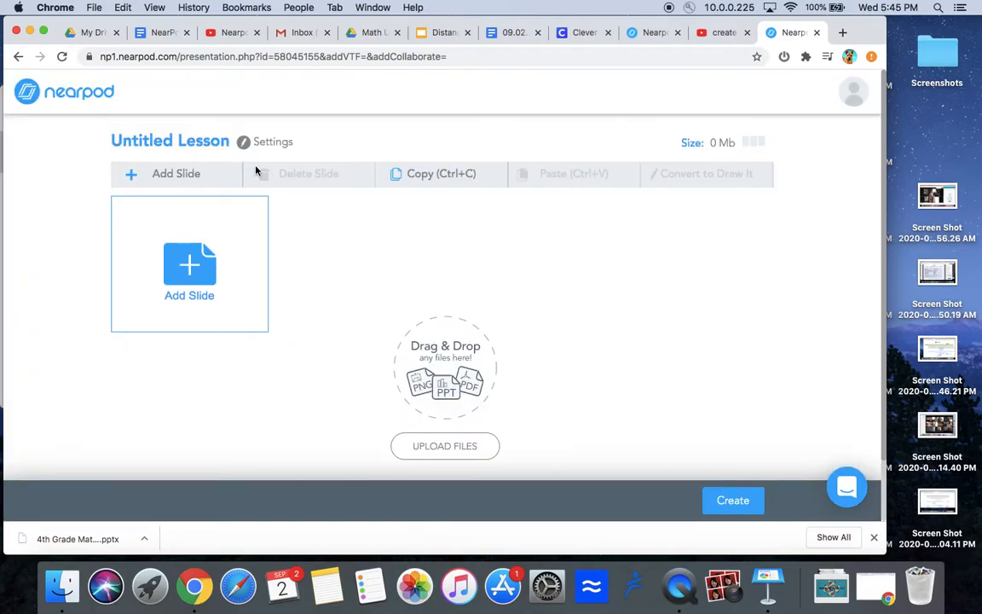
- Bring up the choices for a new slide and review the available activity and content types
click(182, 248)
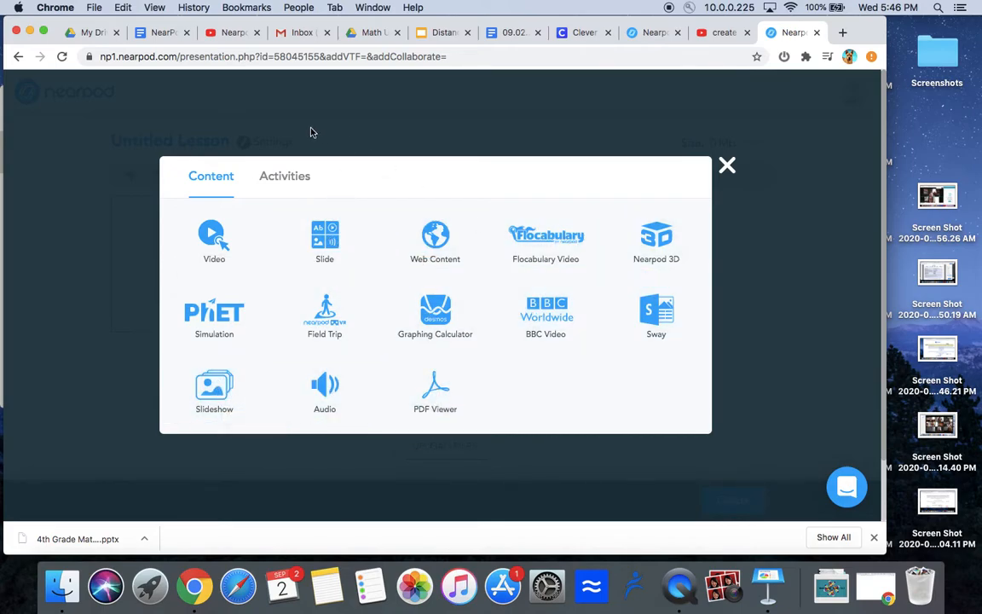
click(288, 174)
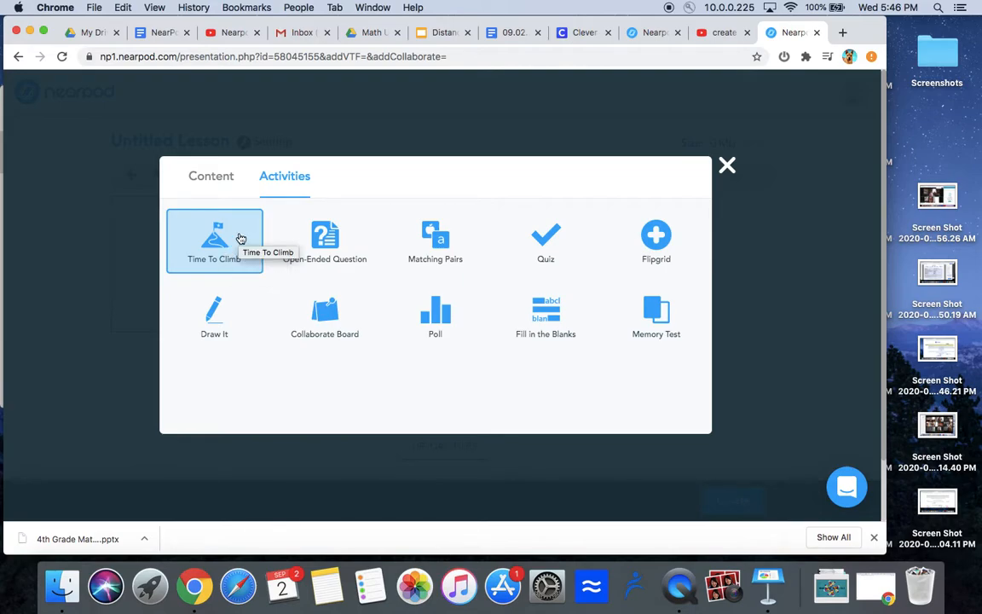
click(220, 179)
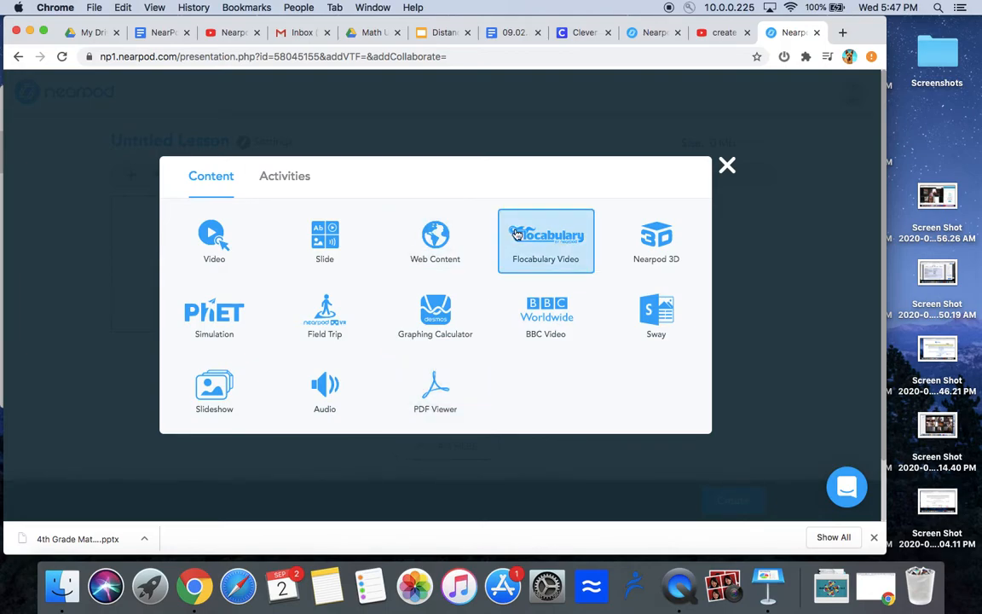
- Choose a video as the new slide's content and search YouTube for "animal adaptations"
click(201, 239)
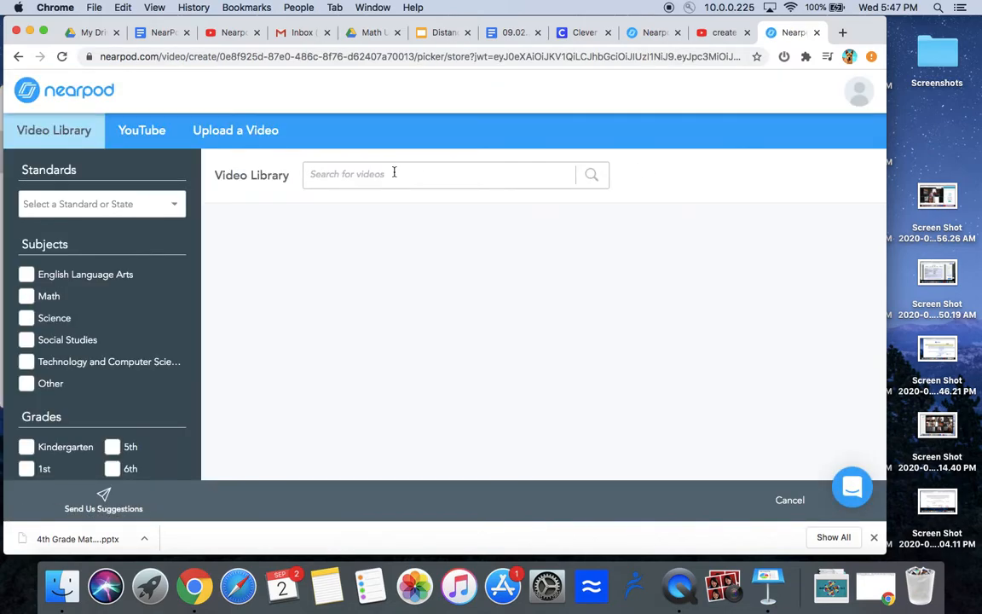
scroll(398, 316, down, 5)
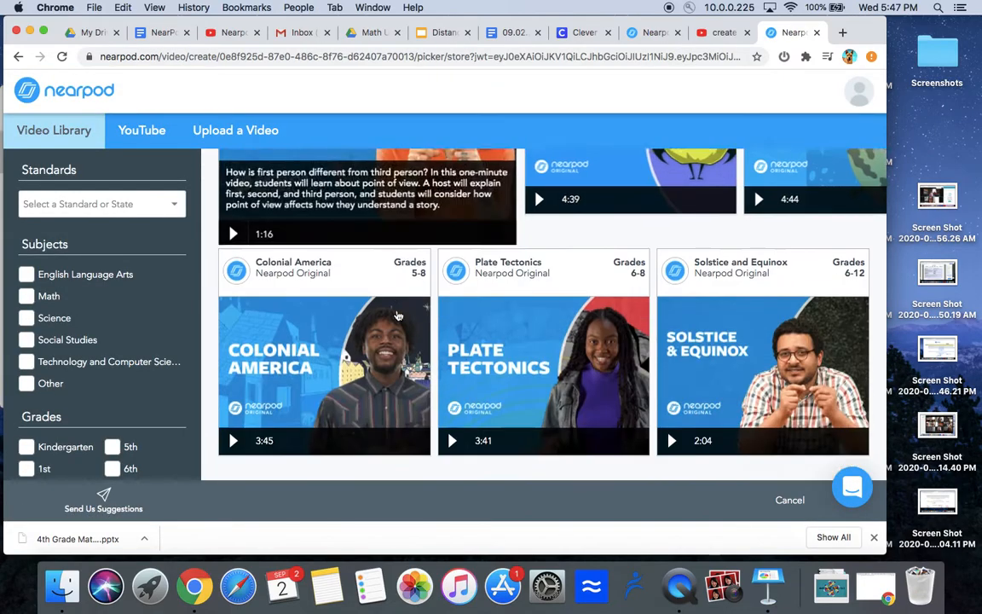
click(140, 142)
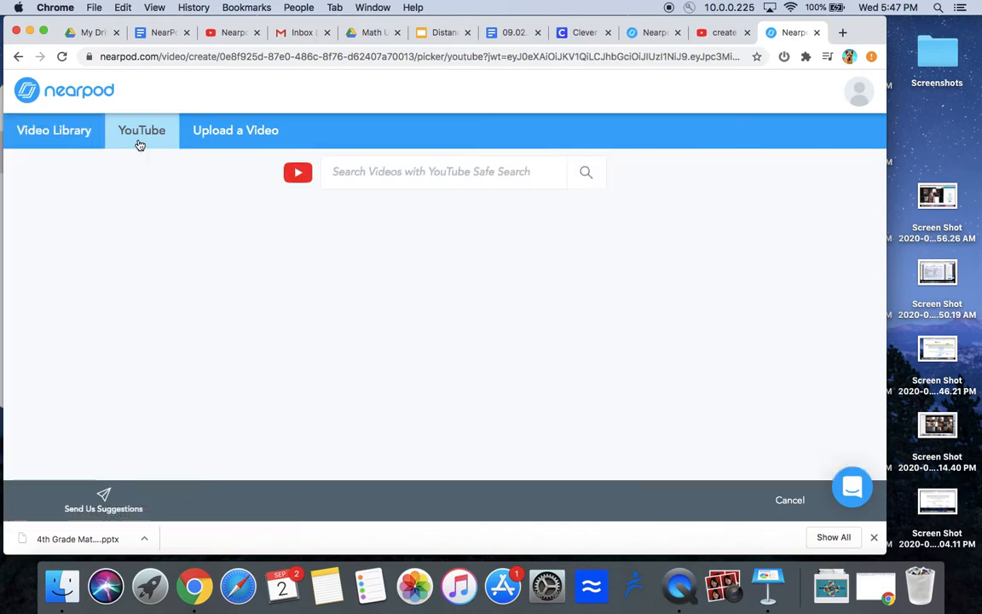
click(405, 175)
text(animal adpat)
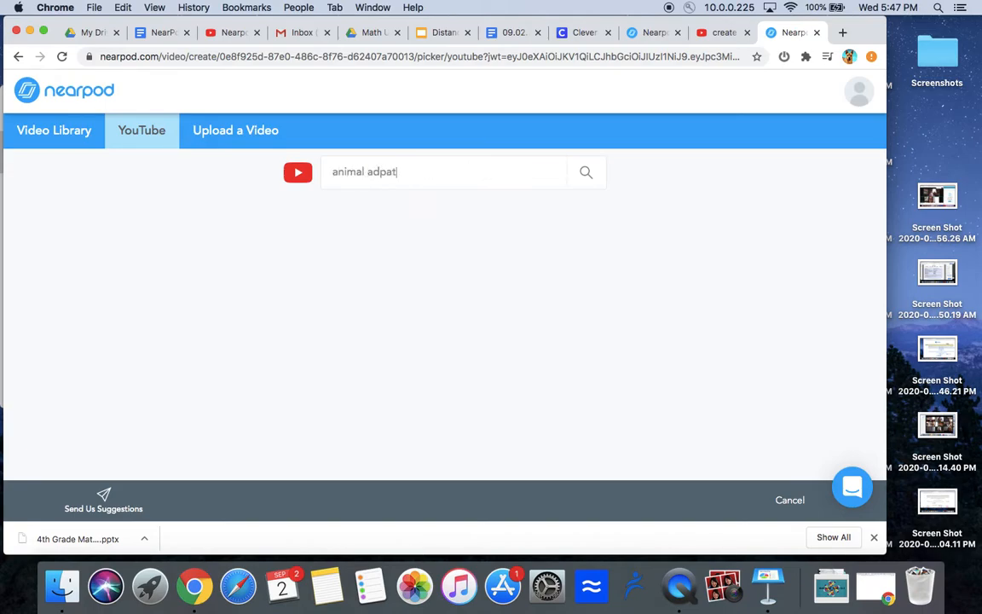
key(BackSpace)
key(BackSpace)
key(BackSpace)
text(aptations)
key(Return)
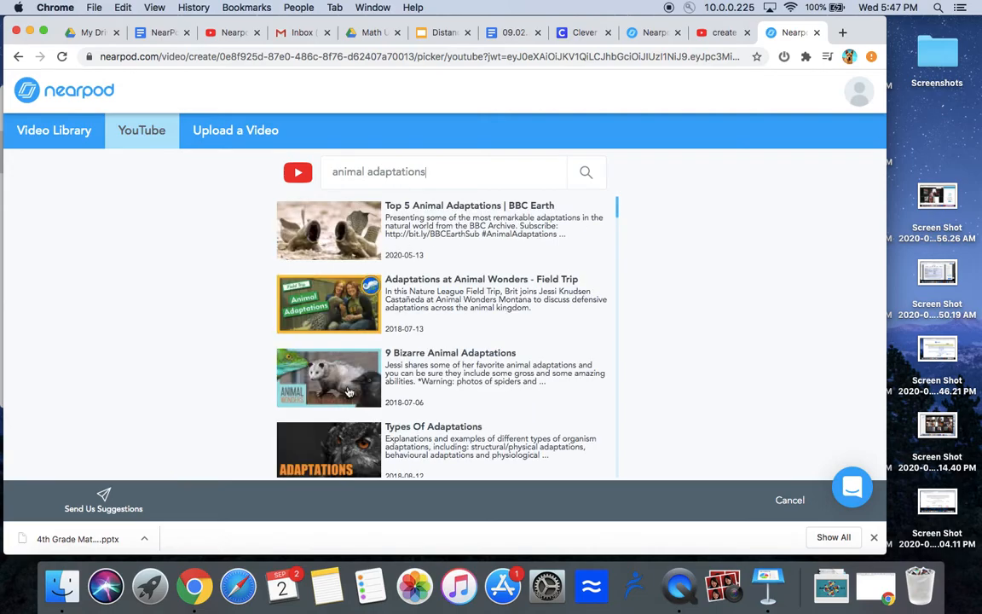
- Select the Types Of Adaptations video, view the activity types available at 0:00, and save the video to the lesson
click(347, 439)
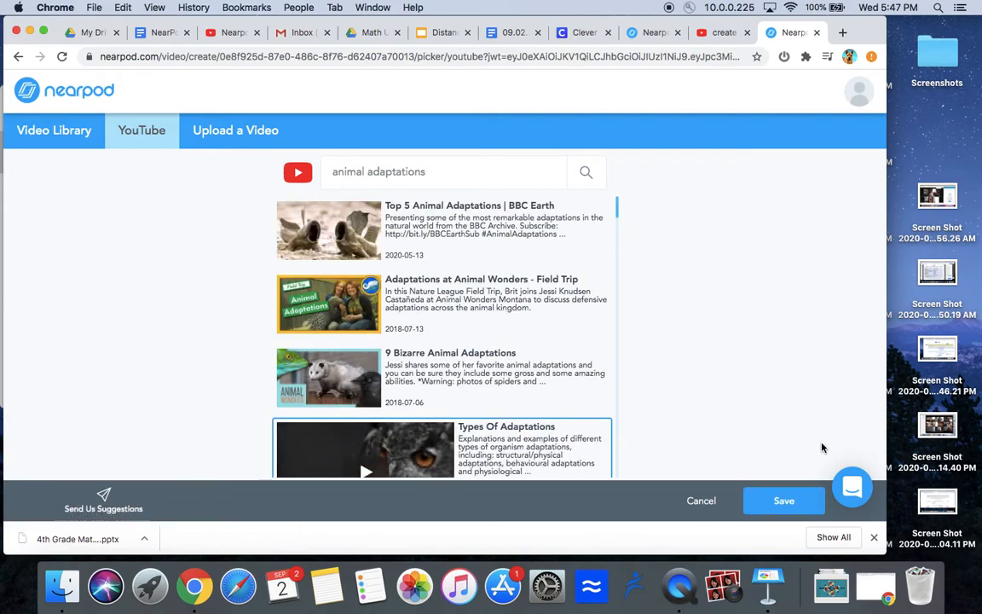
click(781, 502)
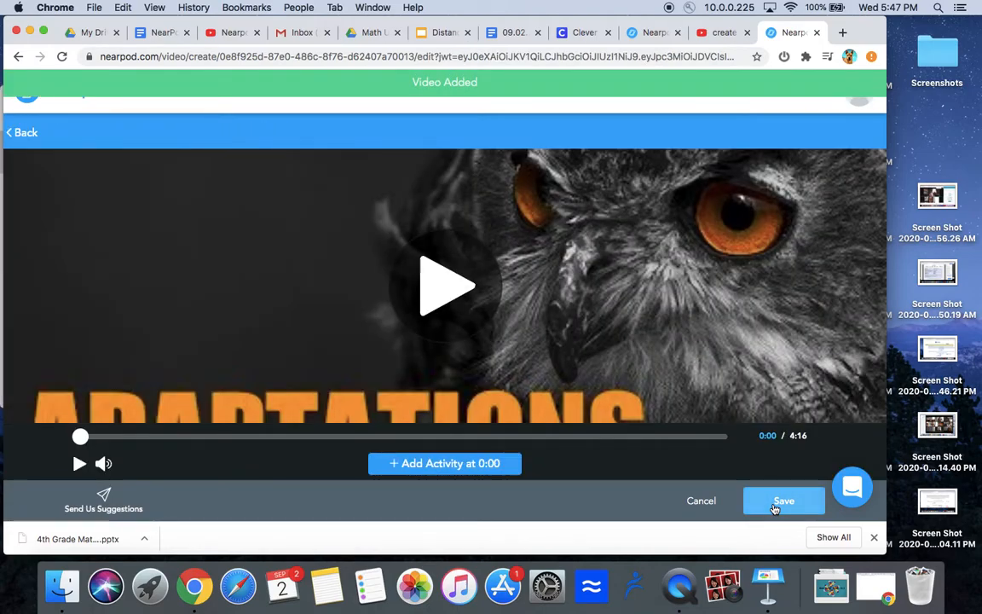
click(401, 469)
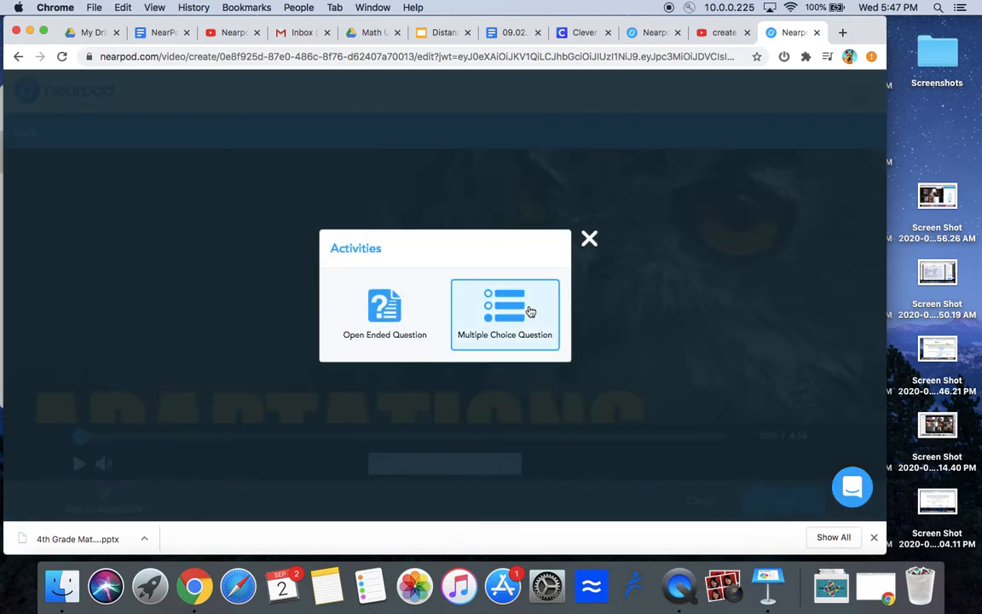
click(589, 241)
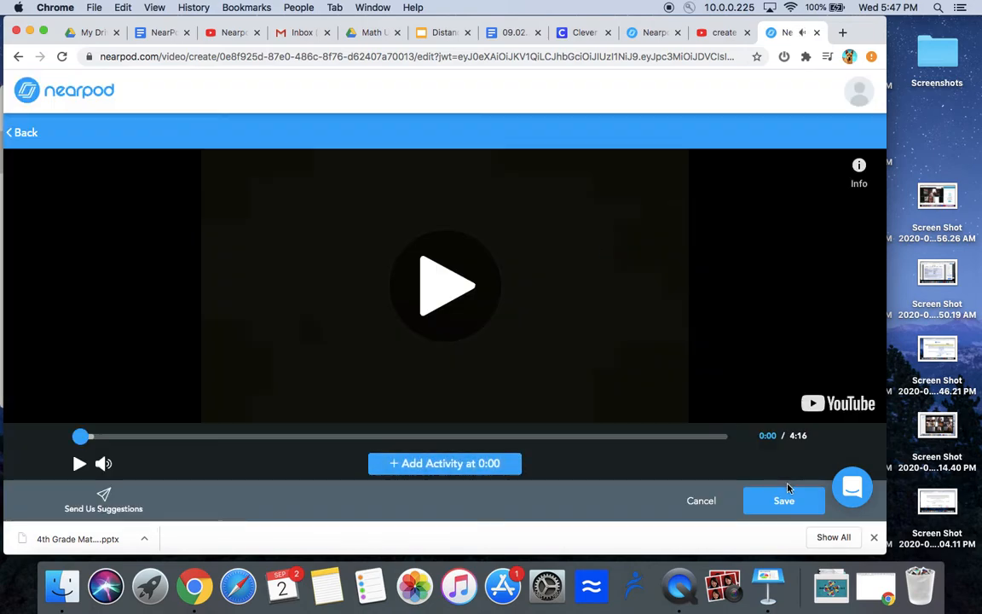
click(784, 502)
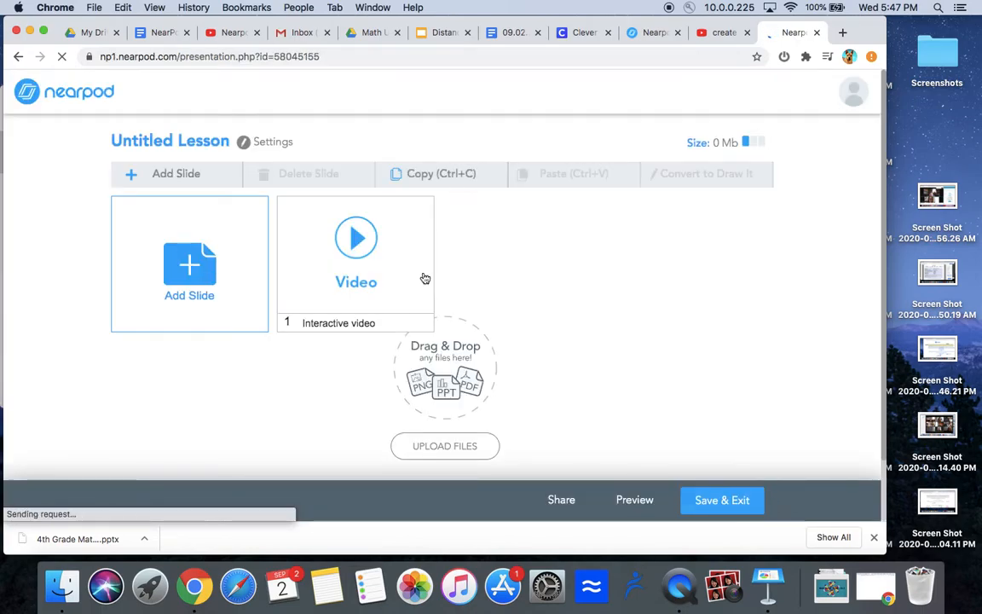
click(194, 263)
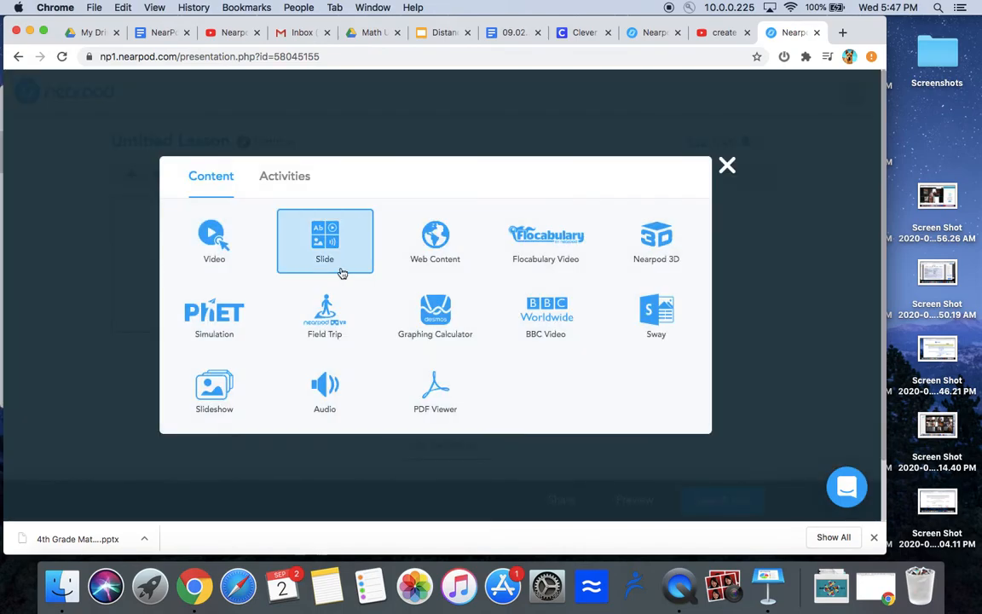
click(439, 252)
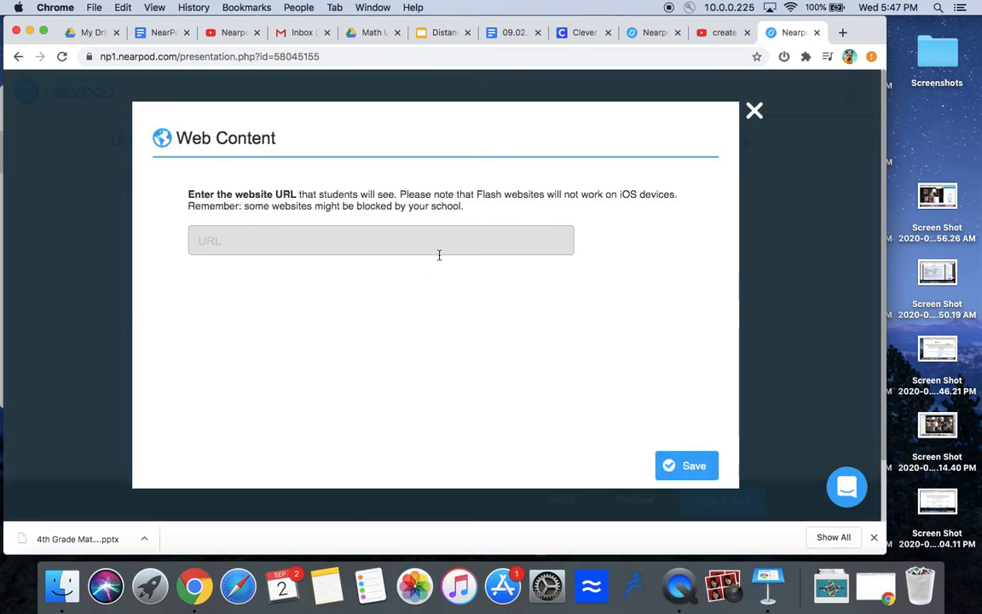
click(346, 235)
click(301, 274)
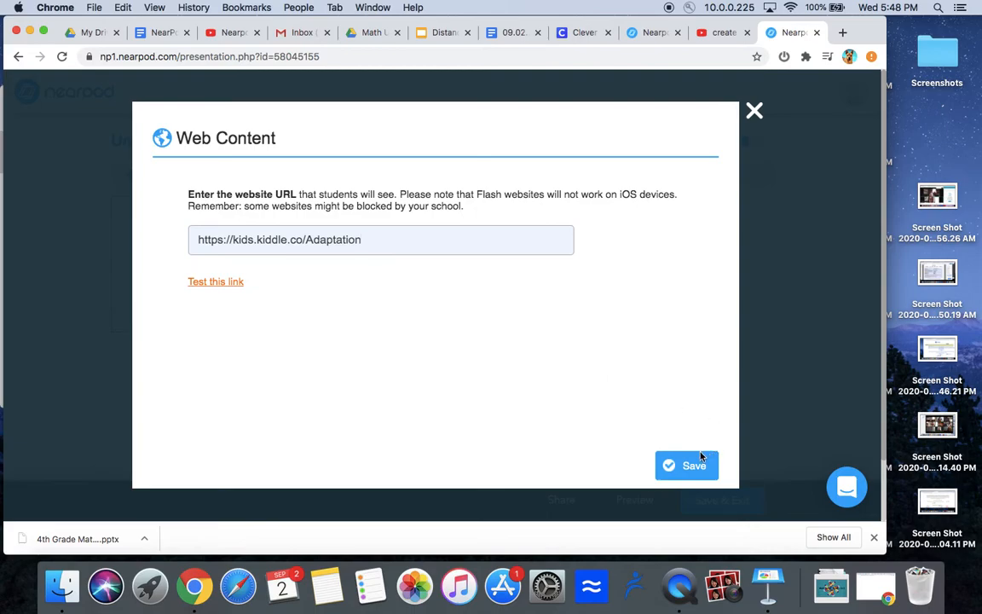
click(684, 475)
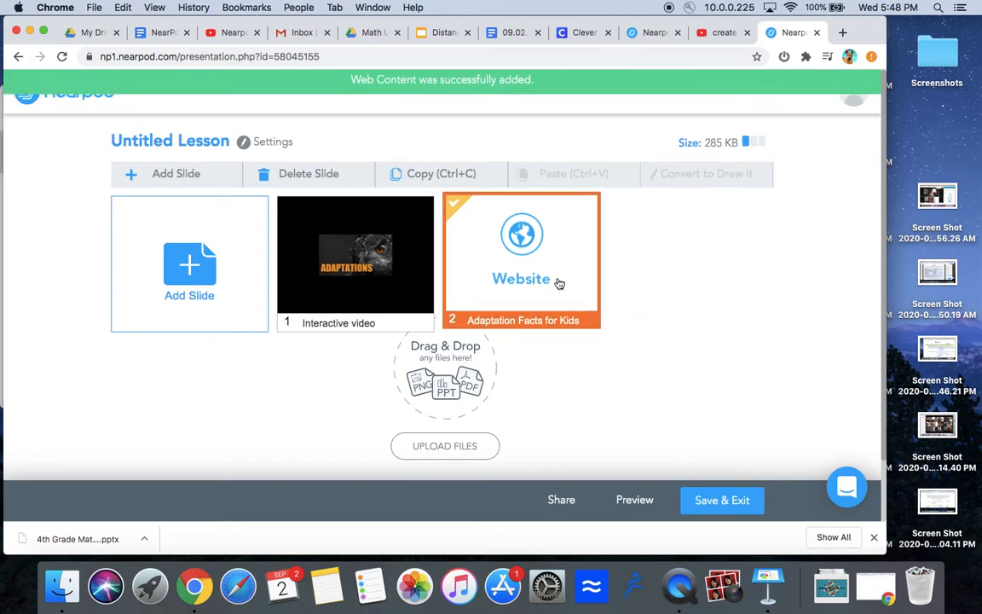
- Preview the lesson as a student starting from the website slide and close the preview
drag(573, 258, 620, 261)
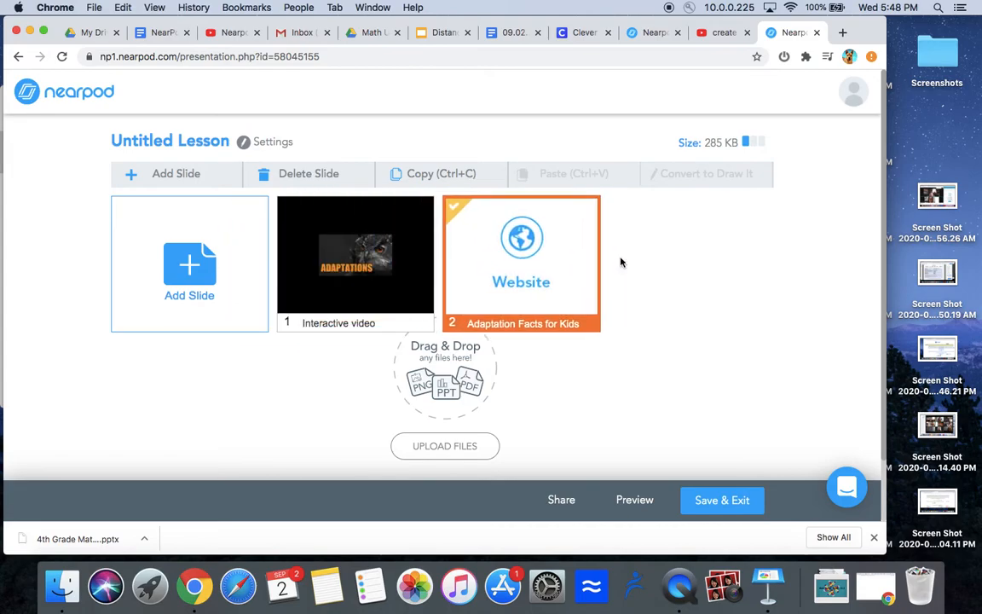
click(633, 499)
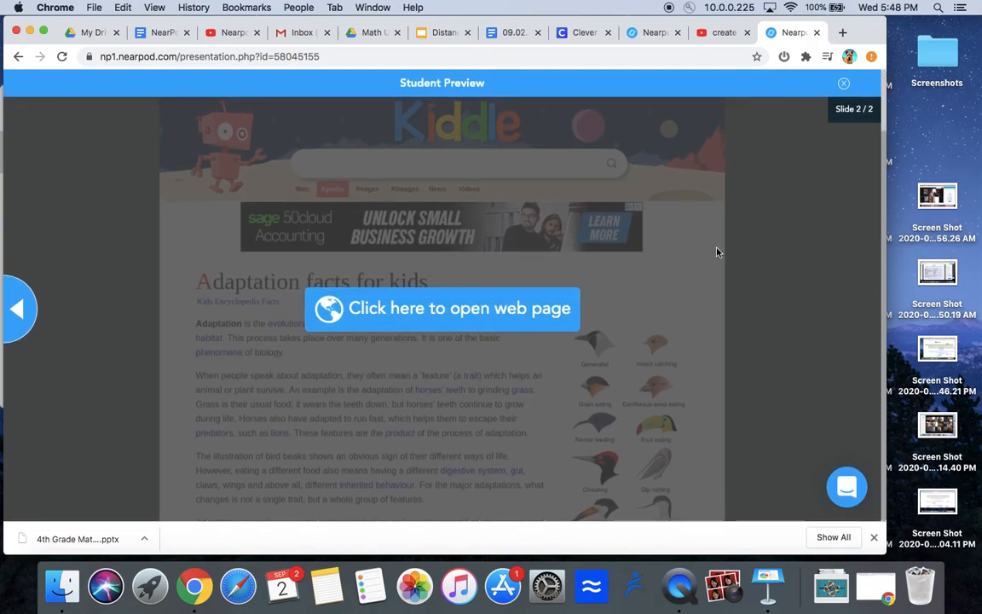
click(844, 83)
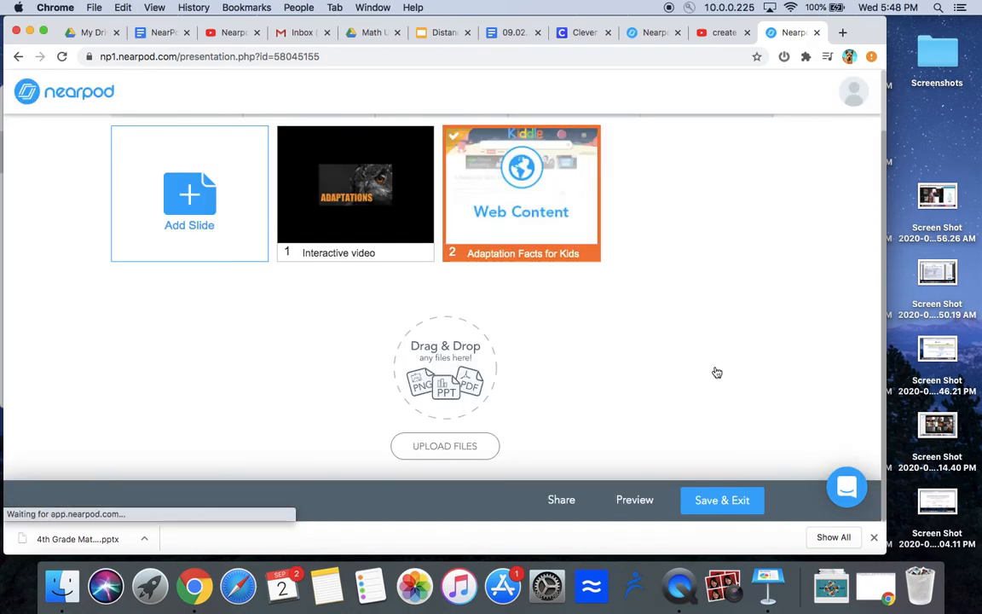
- Save and exit the lesson with the title Sample
click(706, 506)
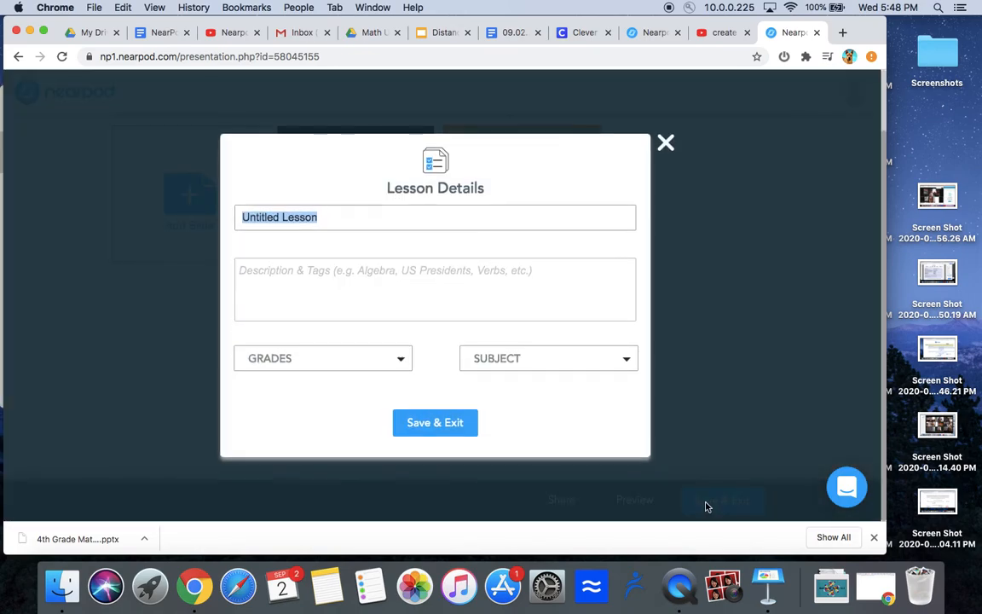
text(Sample)
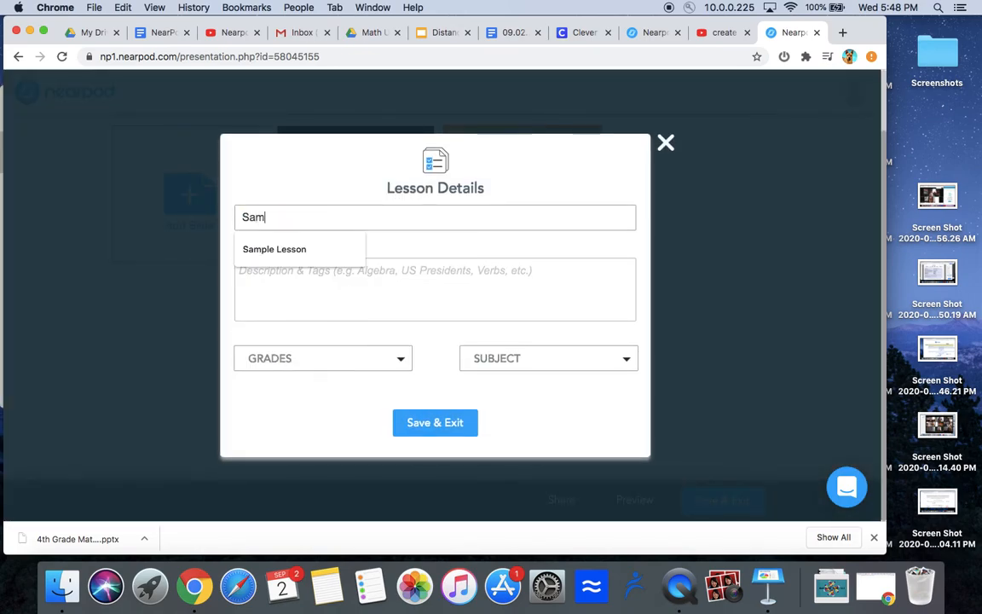
click(423, 420)
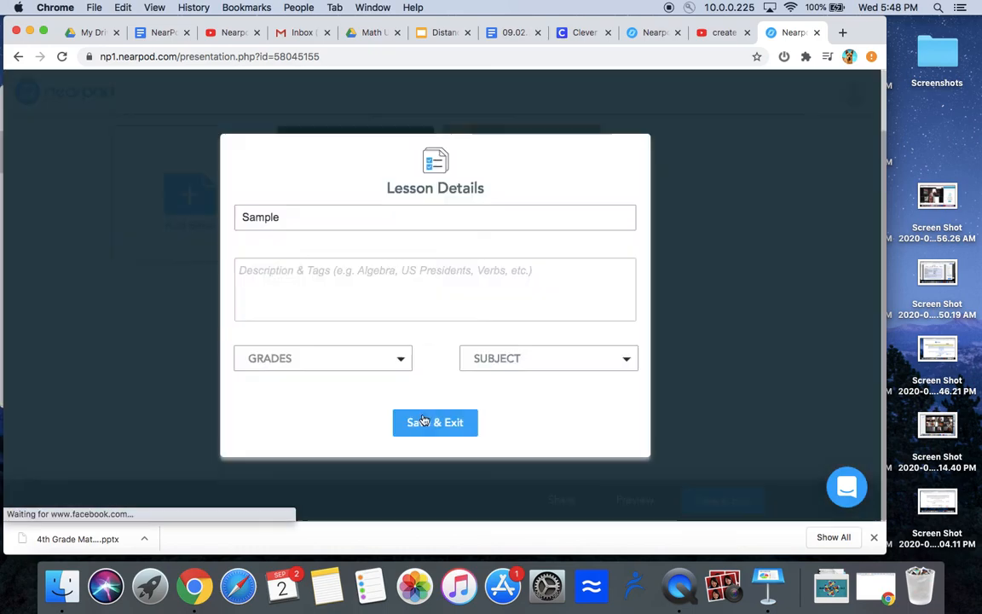